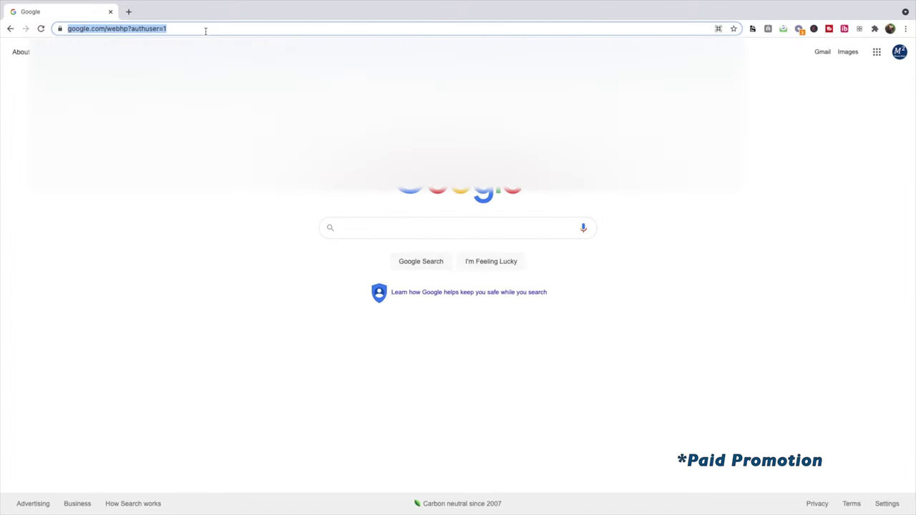
Go to learn.maplesoft.com in Chrome to open a blank Maple Learn document
{"action": "type", "text": "learn.maplesoft.com/#/"}
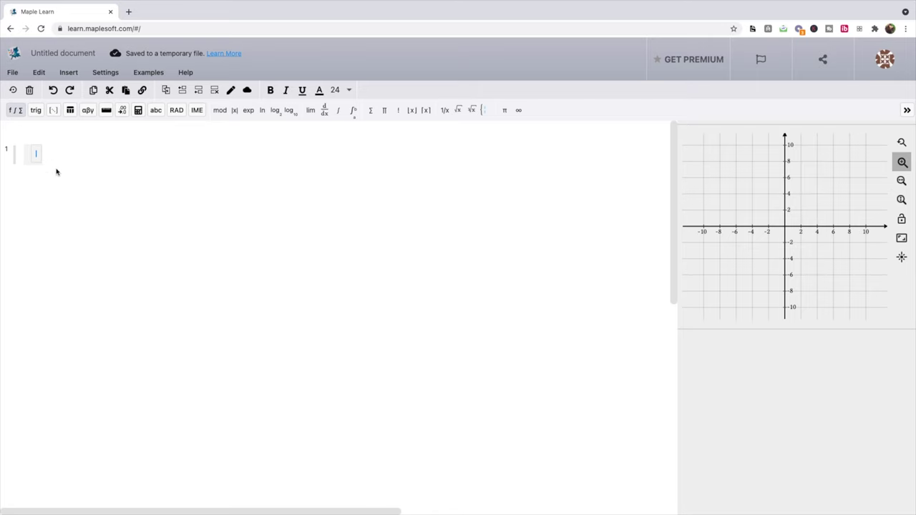
Enter y=x²+k and parameterize k as a slider ranging from -10 to 10
{"action": "type", "text": "y="}
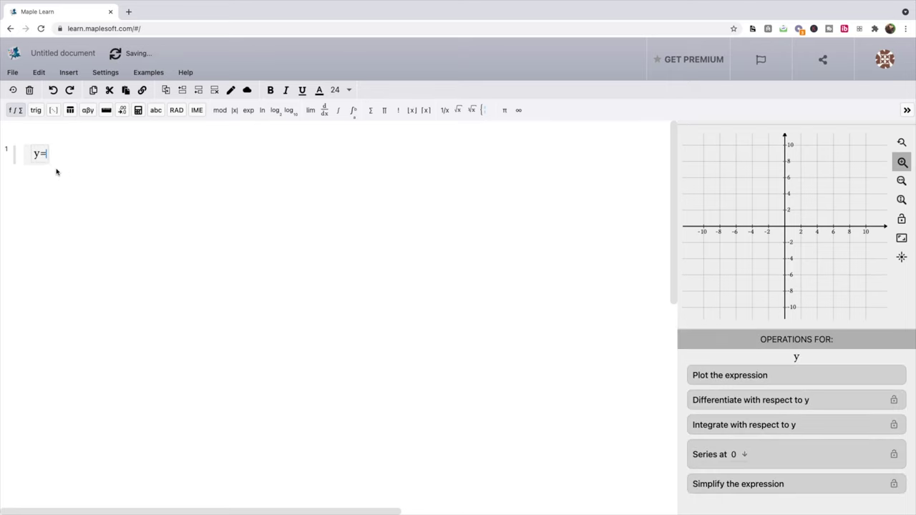
{"action": "type", "text": "x"}
{"action": "type", "text": "2"}
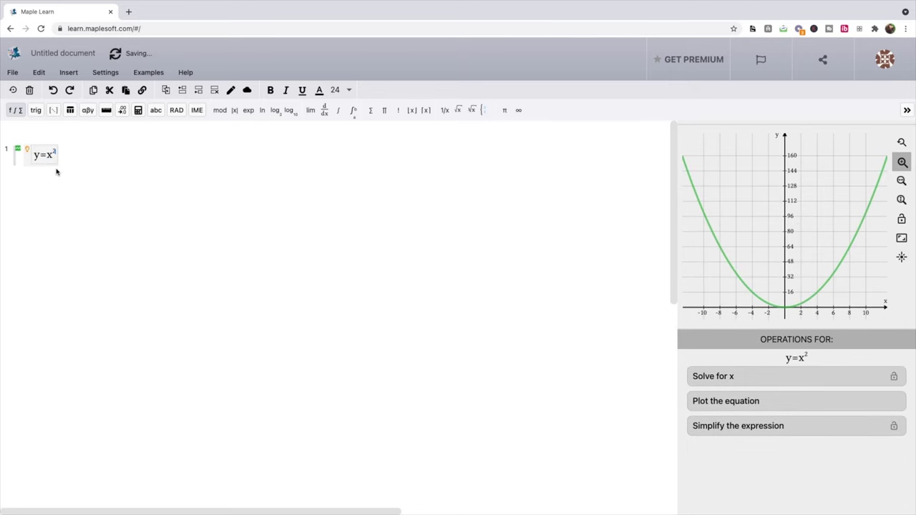
{"action": "type", "text": "+k"}
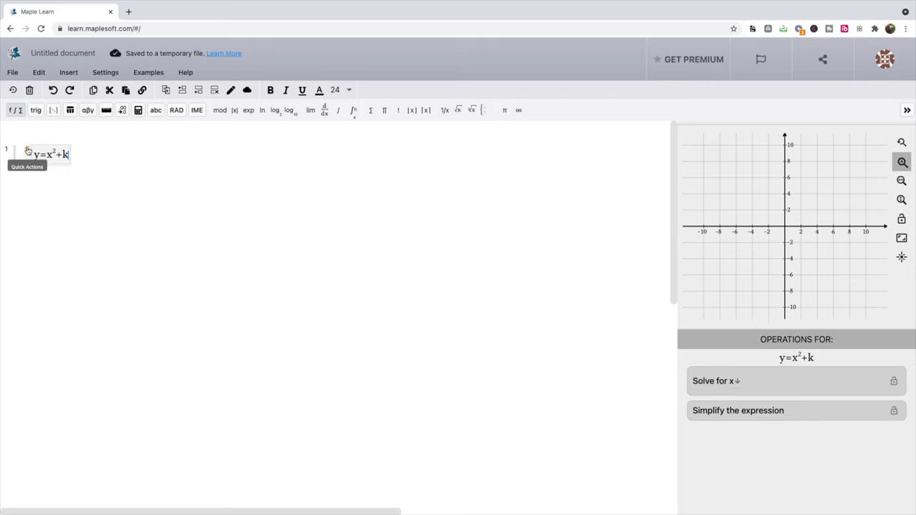
{"action": "left_click", "coordinate": [27, 152]}
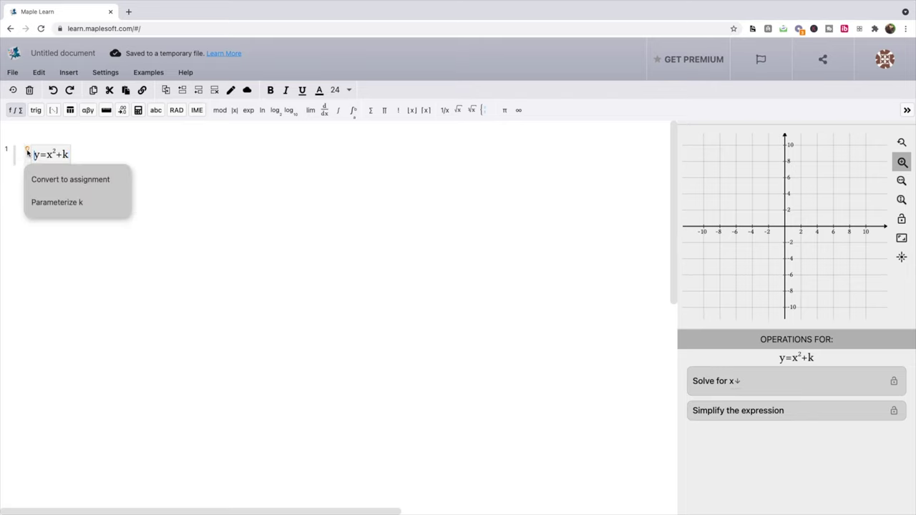
{"action": "left_click", "coordinate": [50, 203]}
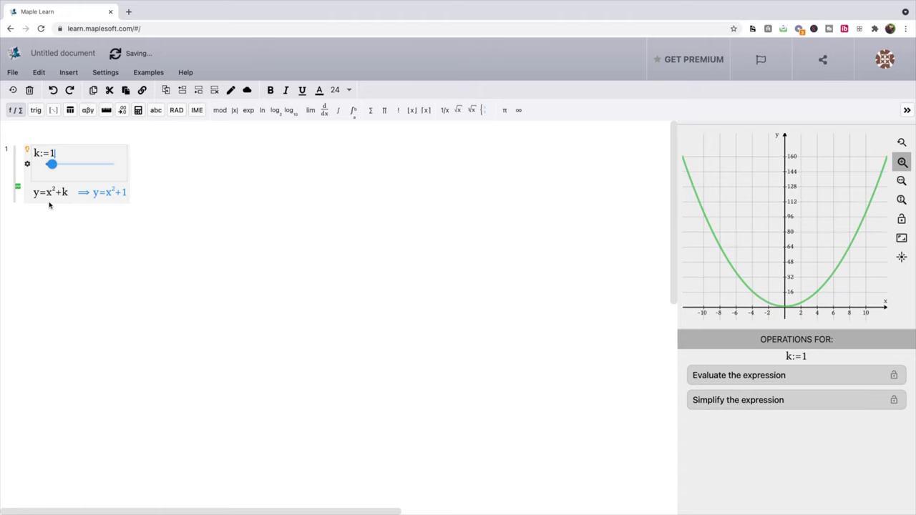
{"action": "left_click", "coordinate": [27, 165]}
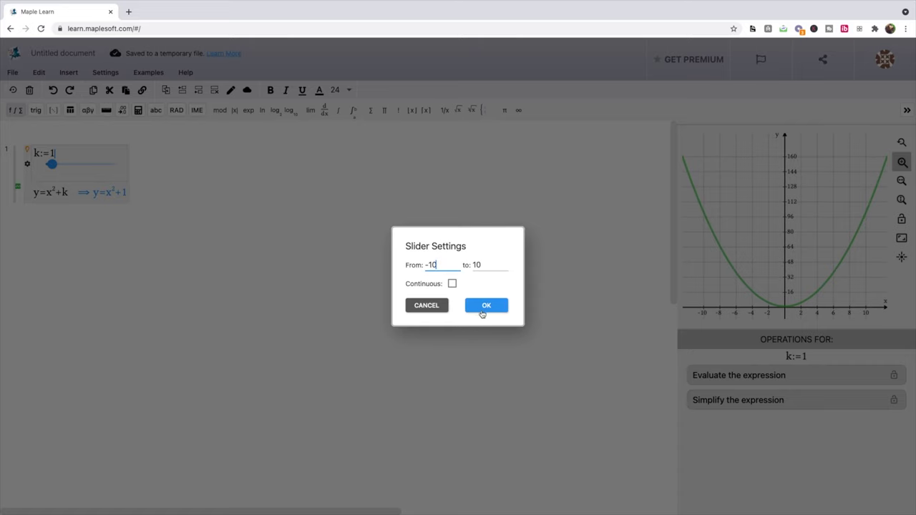
{"action": "left_click", "coordinate": [486, 307]}
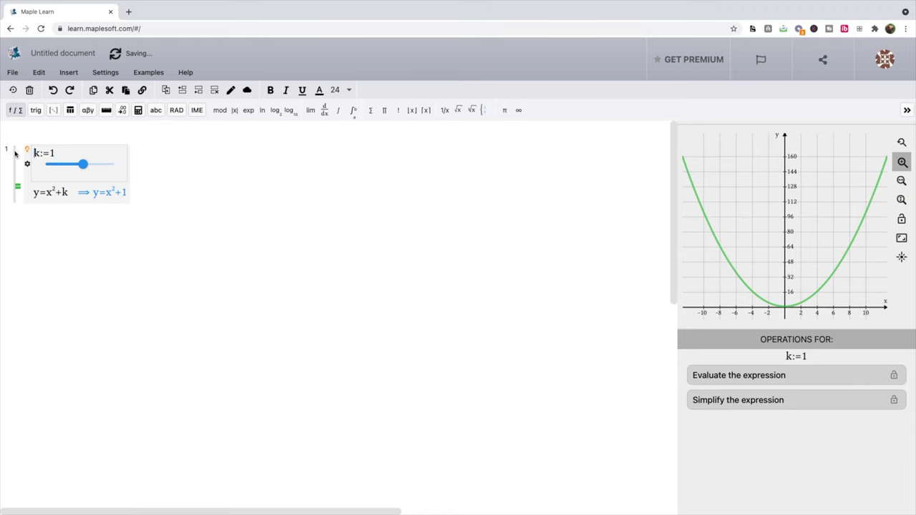
{"action": "left_click_drag", "start_coordinate": [15, 153], "coordinate": [29, 160]}
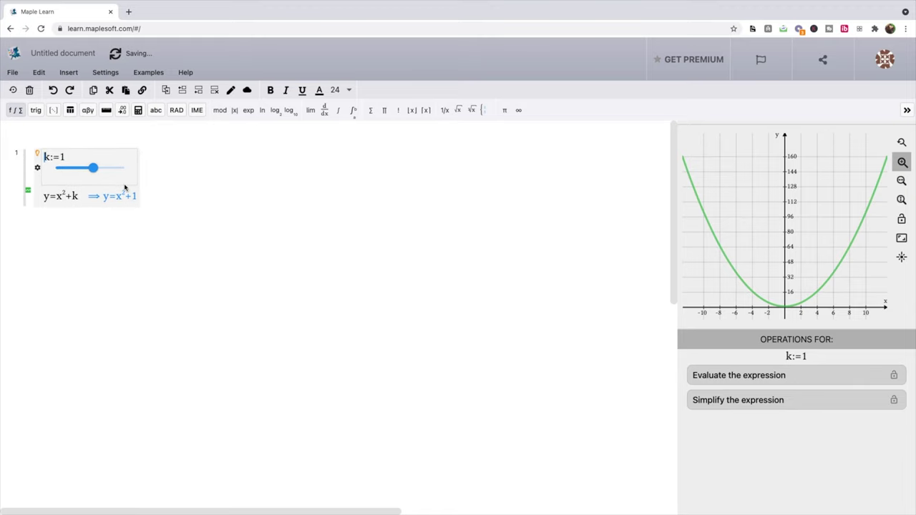
Move the slider and equation group to mid-page and pan the graph upward
{"action": "left_click_drag", "start_coordinate": [125, 188], "coordinate": [355, 202]}
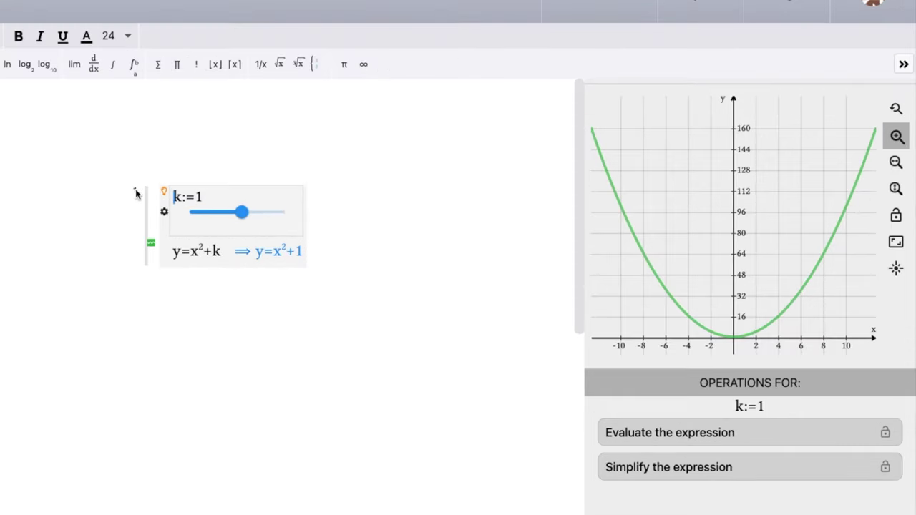
{"action": "left_click_drag", "start_coordinate": [713, 219], "coordinate": [721, 172]}
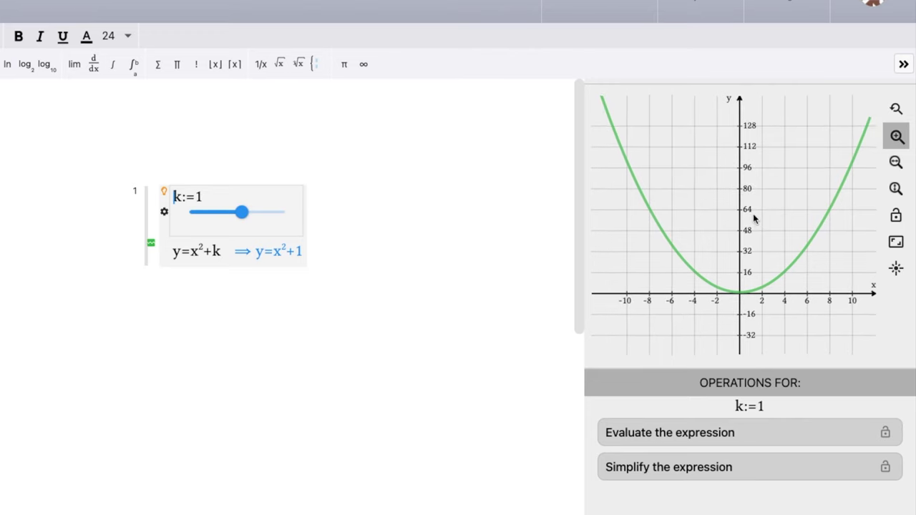
{"action": "left_click_drag", "start_coordinate": [754, 214], "coordinate": [751, 209]}
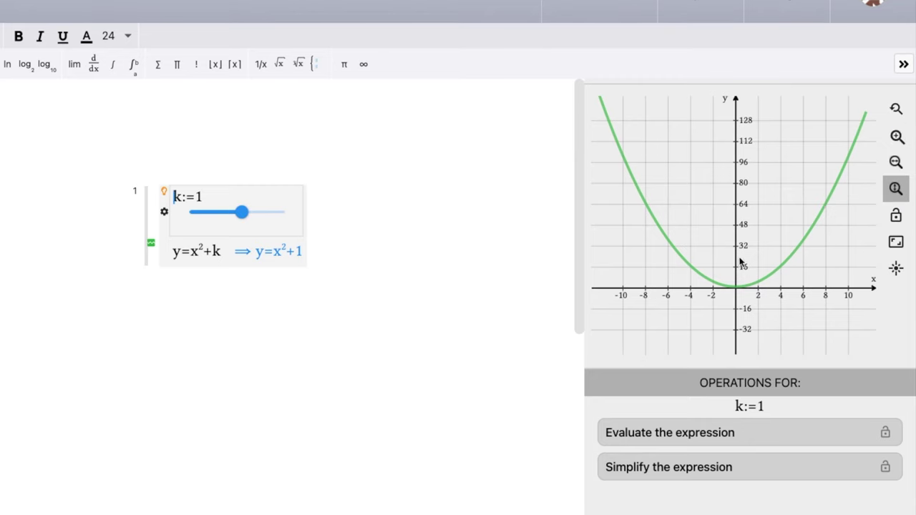
Zoom the graph's y-axis around the parabola's vertex and set k to 0
{"action": "scroll", "coordinate": [740, 263], "scroll_direction": "up", "scroll_amount": 5}
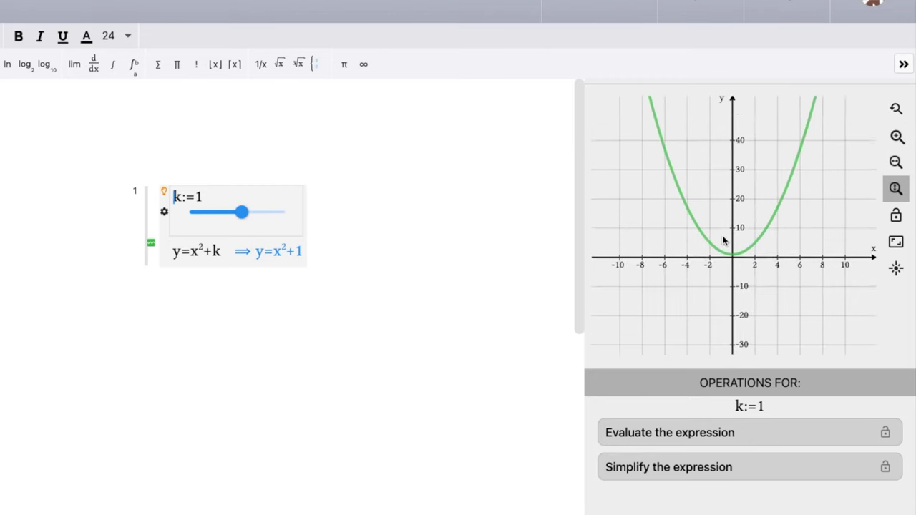
{"action": "scroll", "coordinate": [725, 220], "scroll_direction": "up", "scroll_amount": 5}
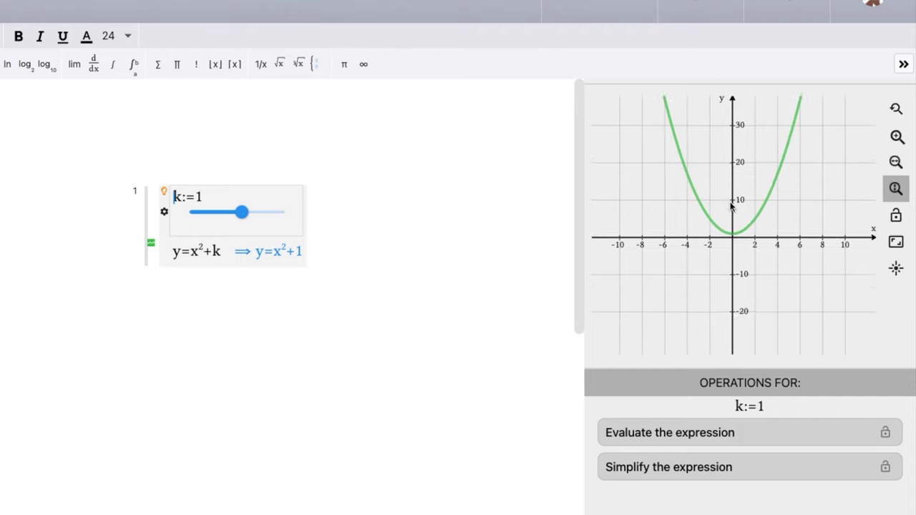
{"action": "scroll", "coordinate": [731, 206], "scroll_direction": "up", "scroll_amount": 5}
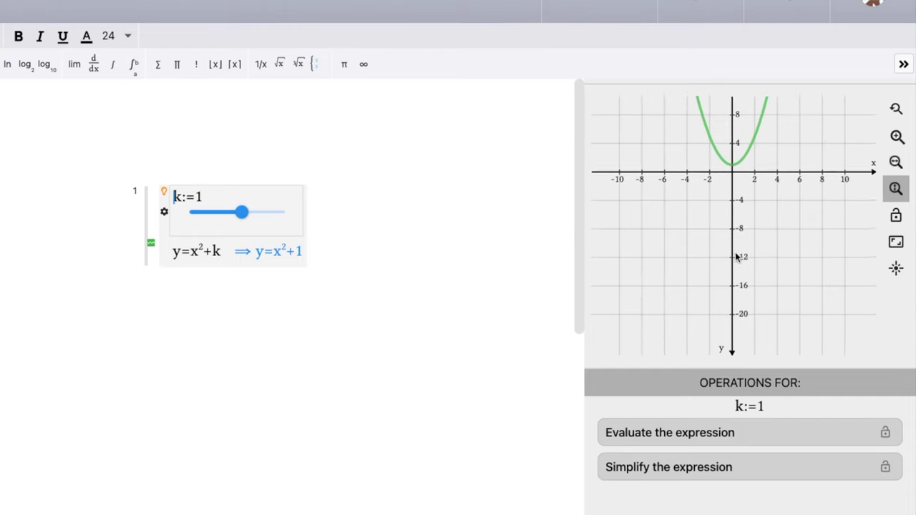
{"action": "scroll", "coordinate": [740, 240], "scroll_direction": "up", "scroll_amount": 3}
{"action": "scroll", "coordinate": [766, 224], "scroll_direction": "up", "scroll_amount": 4}
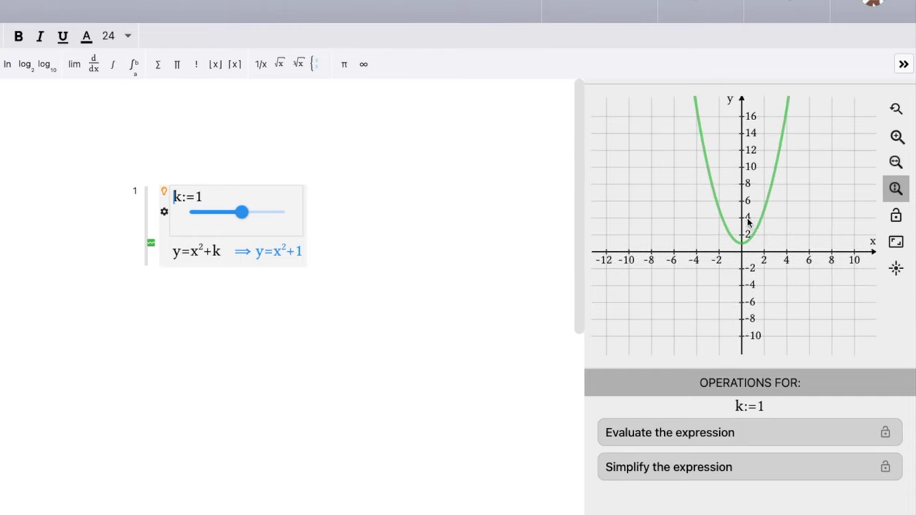
{"action": "scroll", "coordinate": [746, 219], "scroll_direction": "up", "scroll_amount": 3}
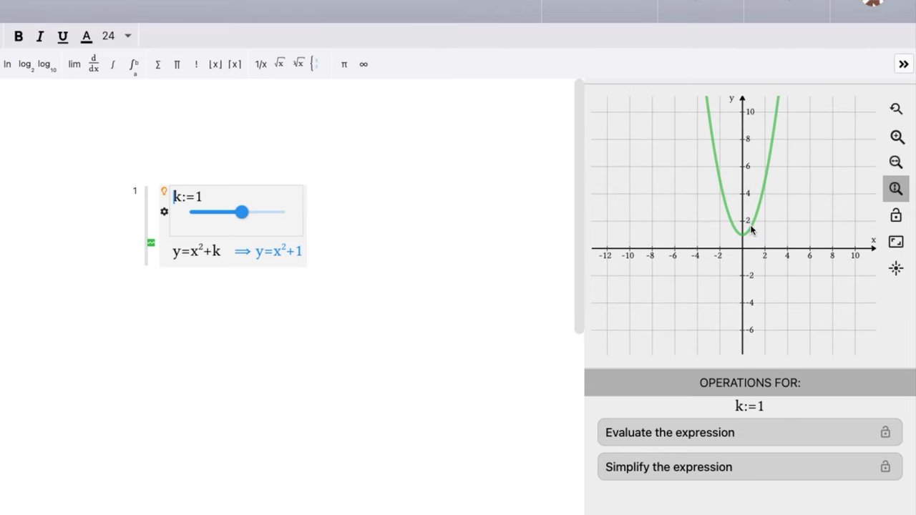
{"action": "scroll", "coordinate": [768, 222], "scroll_direction": "down", "scroll_amount": 4}
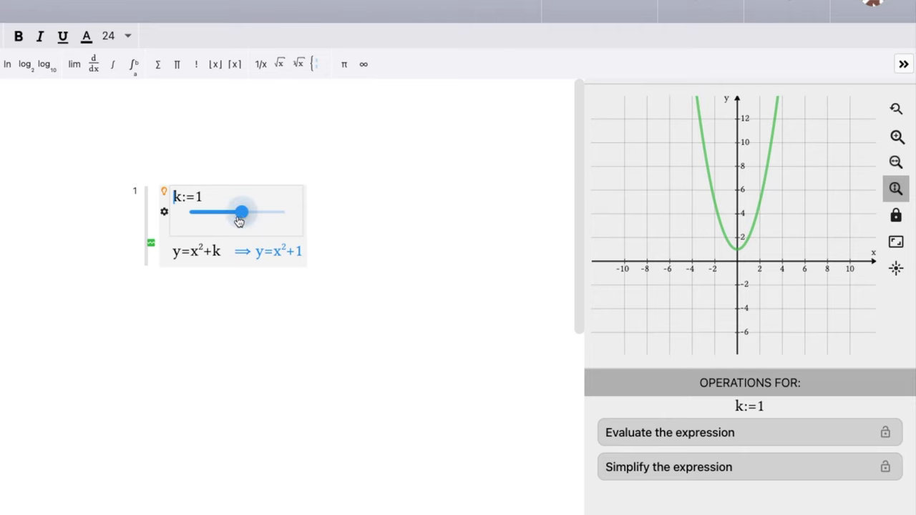
{"action": "left_click_drag", "start_coordinate": [239, 220], "coordinate": [239, 221]}
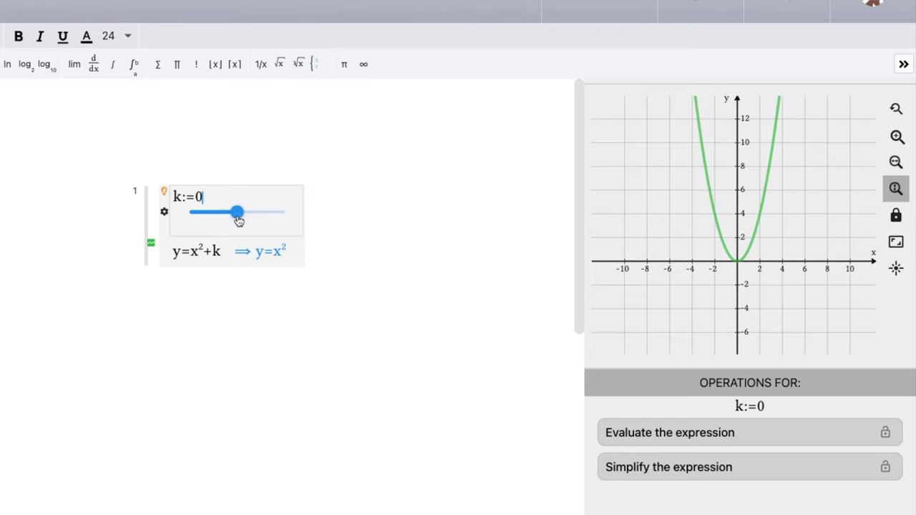
Add a new line below y=x²+k holding a separate y=x² equation
{"action": "left_click", "coordinate": [294, 253]}
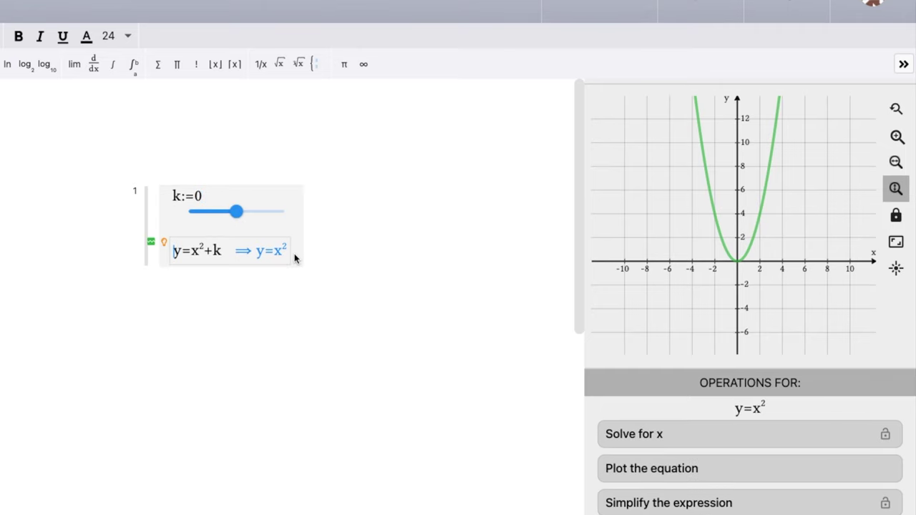
{"action": "key", "text": "Return"}
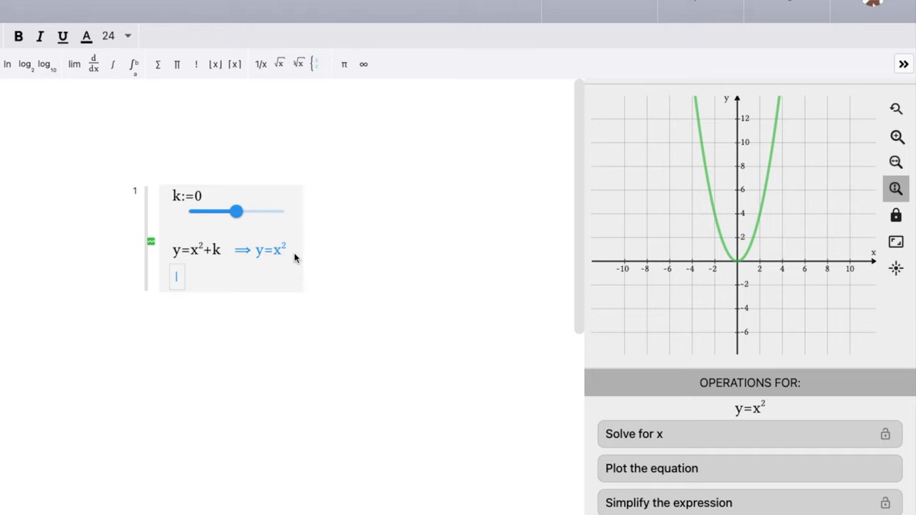
{"action": "type", "text": "y=x^2"}
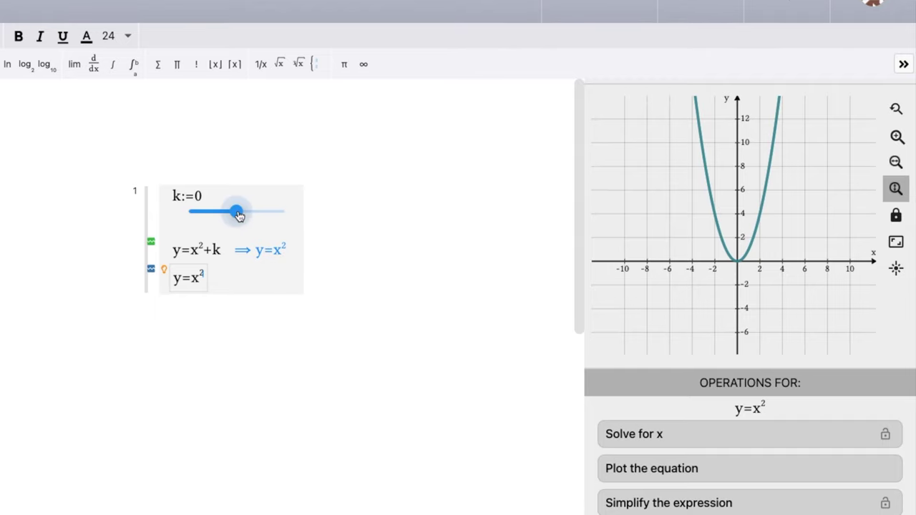
Slide k through 7, 3 and -4, finishing at -2 so the curve reads y=x²−2
{"action": "left_click_drag", "start_coordinate": [238, 216], "coordinate": [252, 219]}
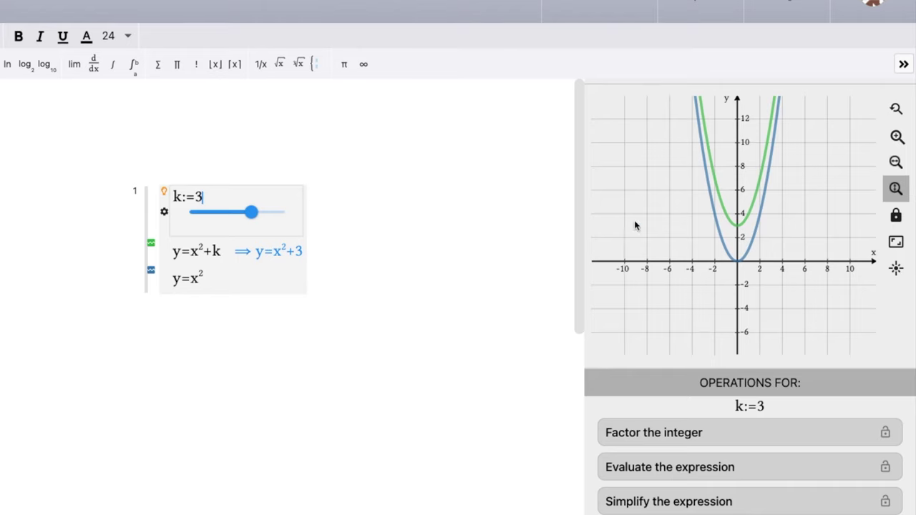
{"action": "left_click_drag", "start_coordinate": [261, 218], "coordinate": [270, 218]}
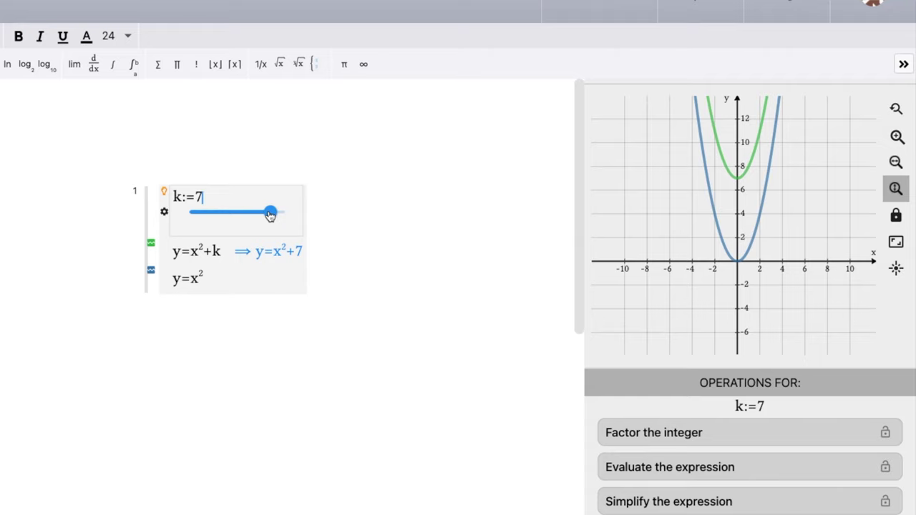
{"action": "left_click_drag", "start_coordinate": [270, 216], "coordinate": [221, 219]}
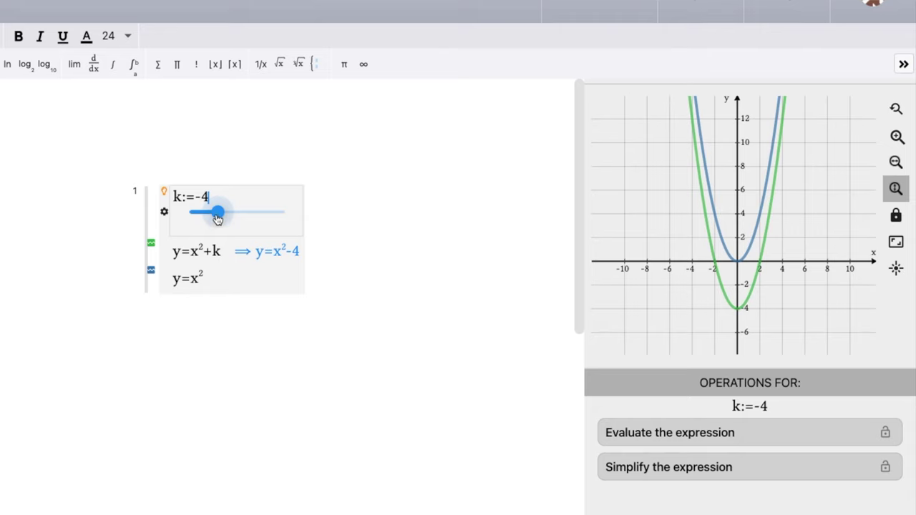
{"action": "left_click_drag", "start_coordinate": [217, 219], "coordinate": [231, 219]}
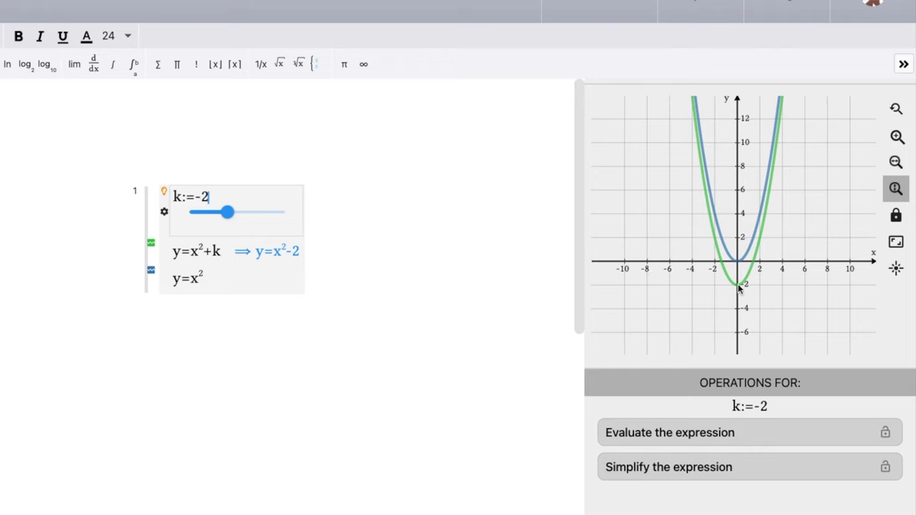
Add a fixed y=x²−2 line below y=x² and set the k slider to 2
{"action": "left_click", "coordinate": [238, 282]}
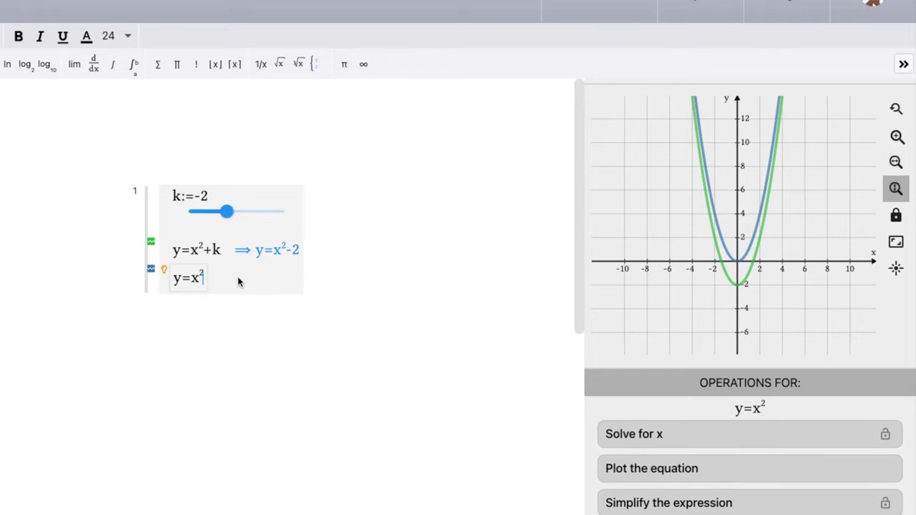
{"action": "key", "text": "Return"}
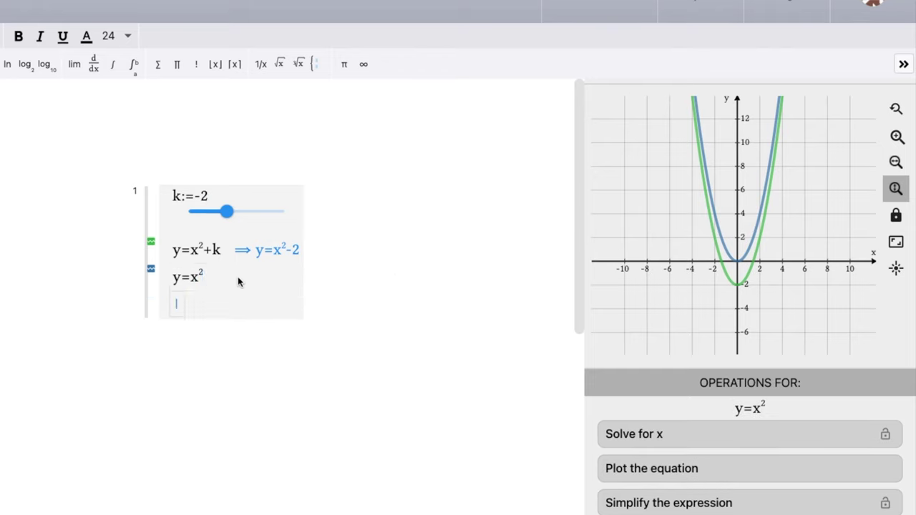
{"action": "type", "text": "y=x^2"}
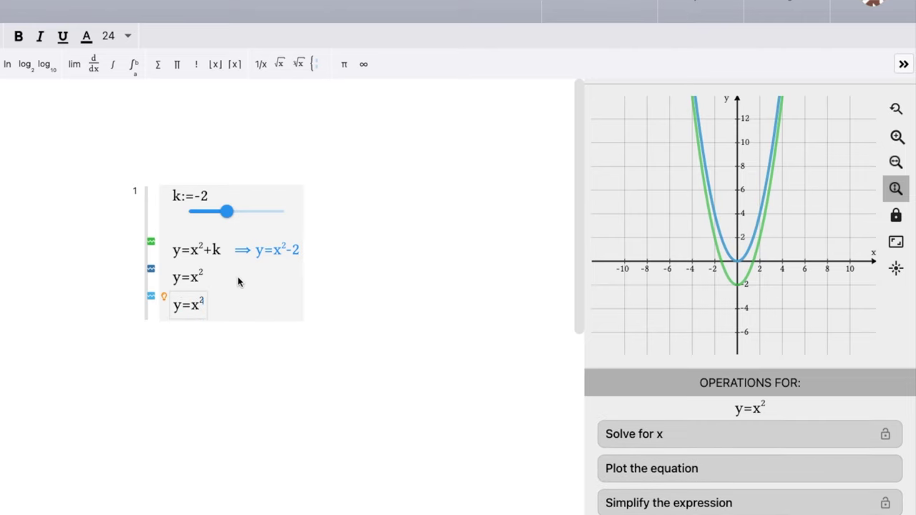
{"action": "key", "text": "Right"}
{"action": "type", "text": "-2"}
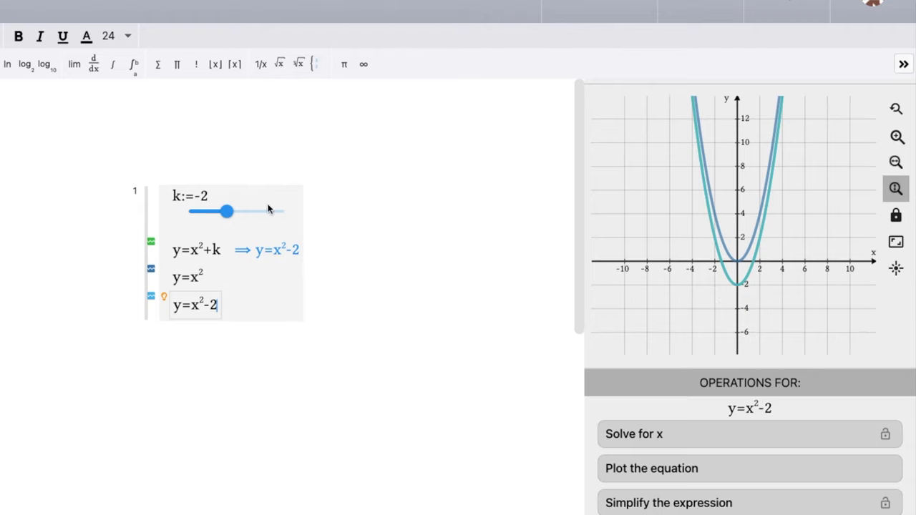
{"action": "left_click_drag", "start_coordinate": [227, 213], "coordinate": [249, 217]}
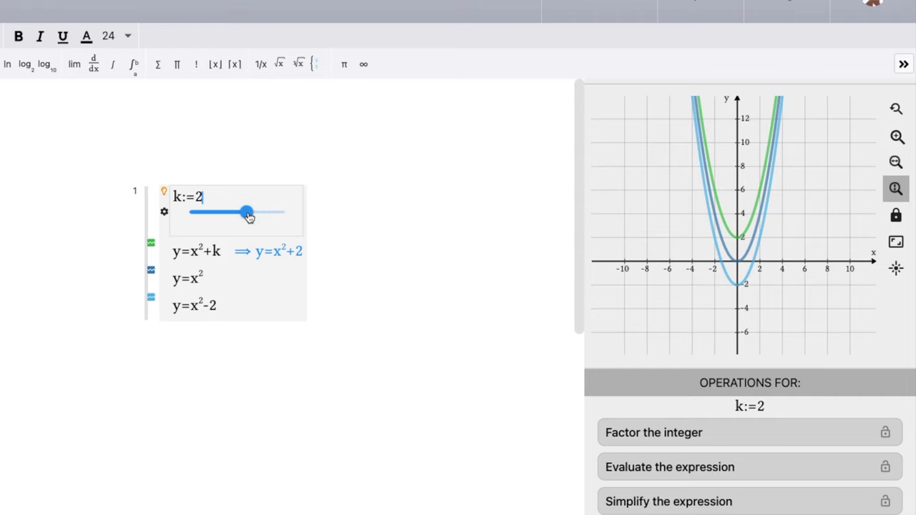